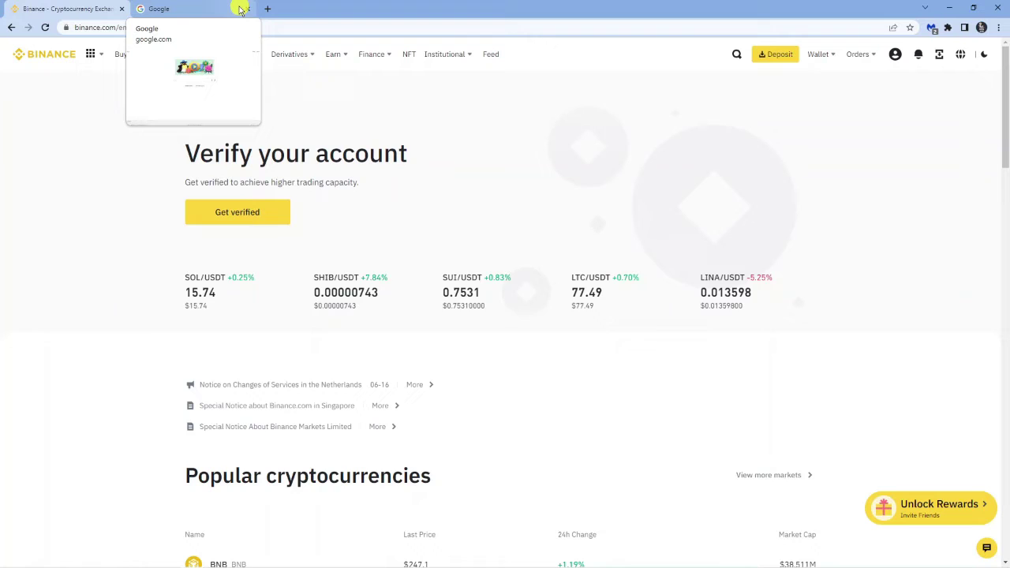
- Switch to the open Google page and search the web for uniswap
click(192, 8)
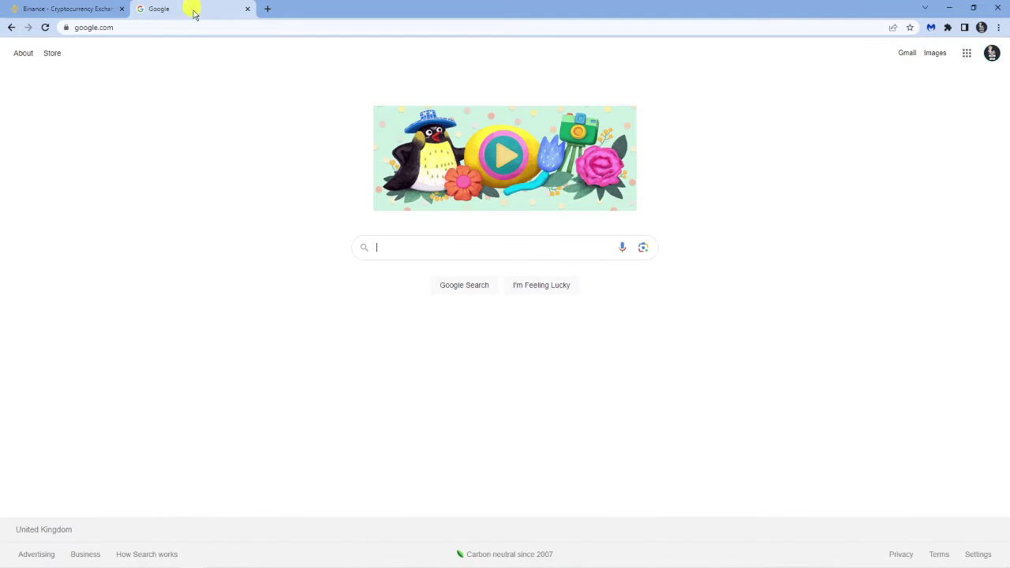
click(459, 249)
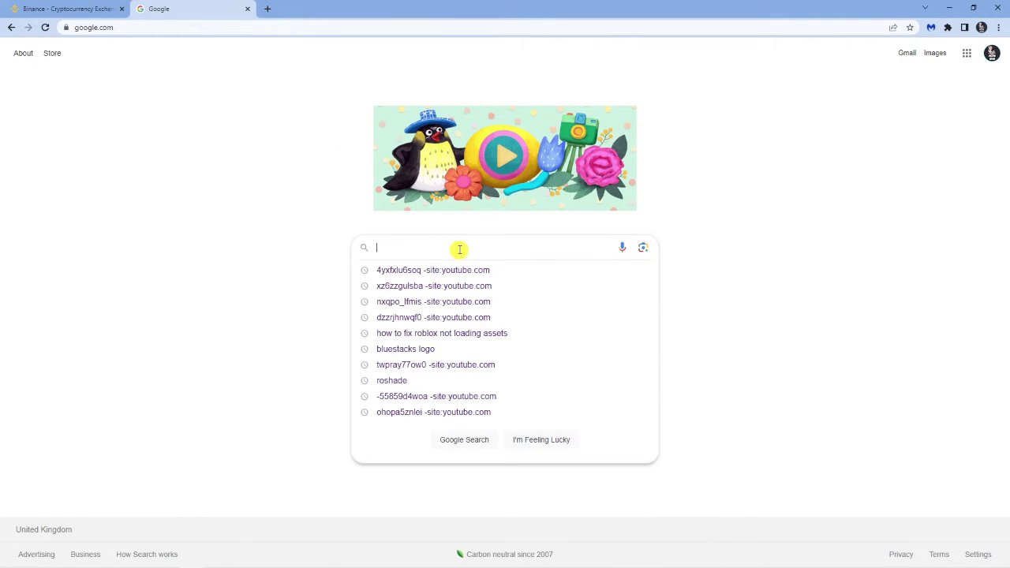
text(u)
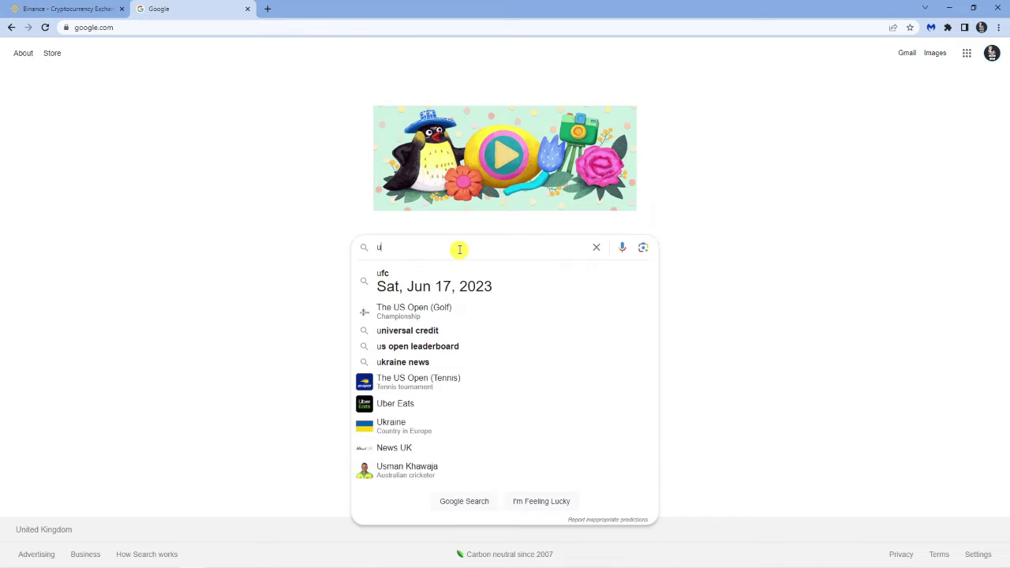
text(niswap)
key(Return)
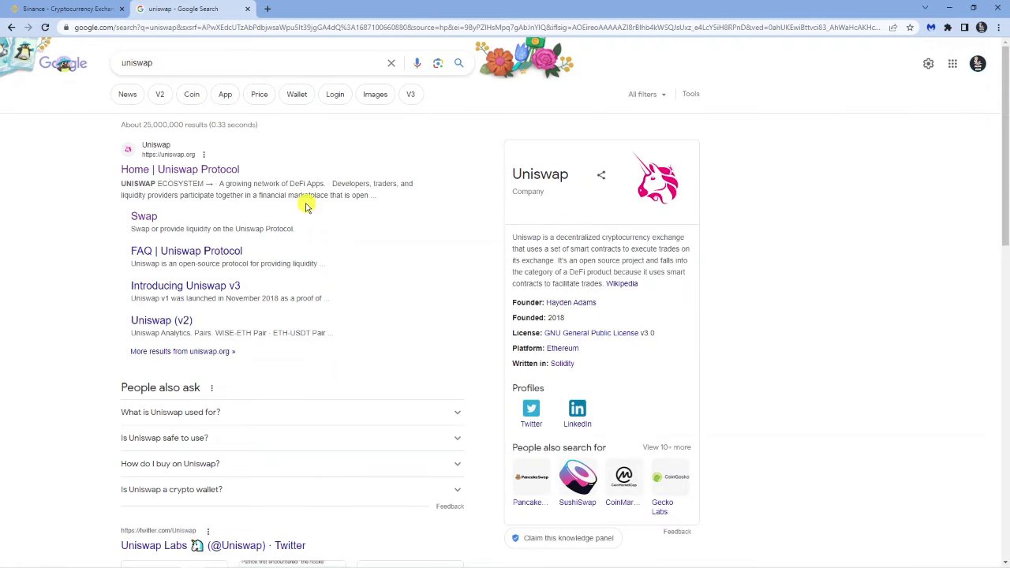
- Launch the Uniswap app from the Uniswap Protocol home page and show the connected wallet's account details
click(211, 173)
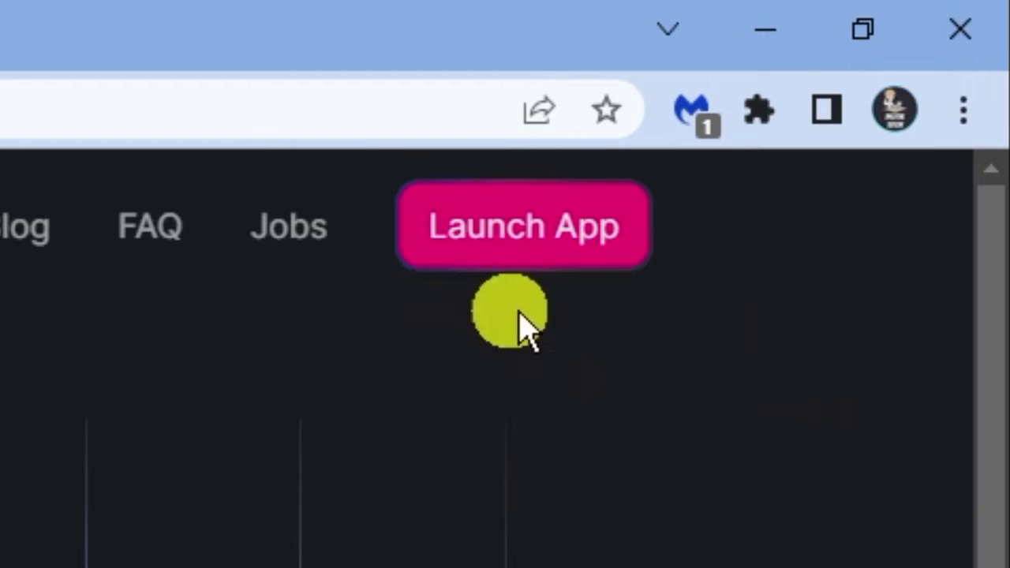
click(561, 273)
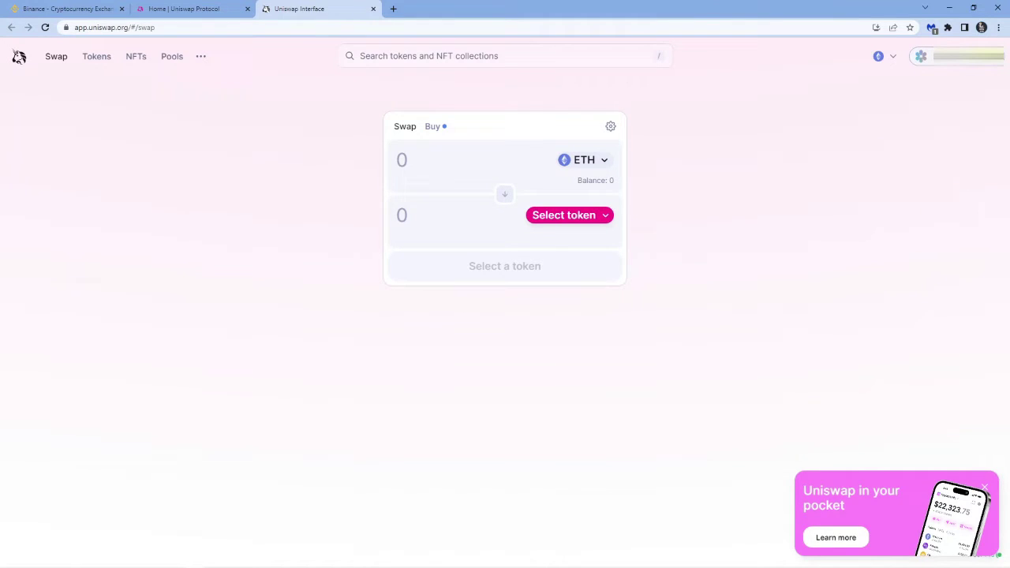
click(959, 56)
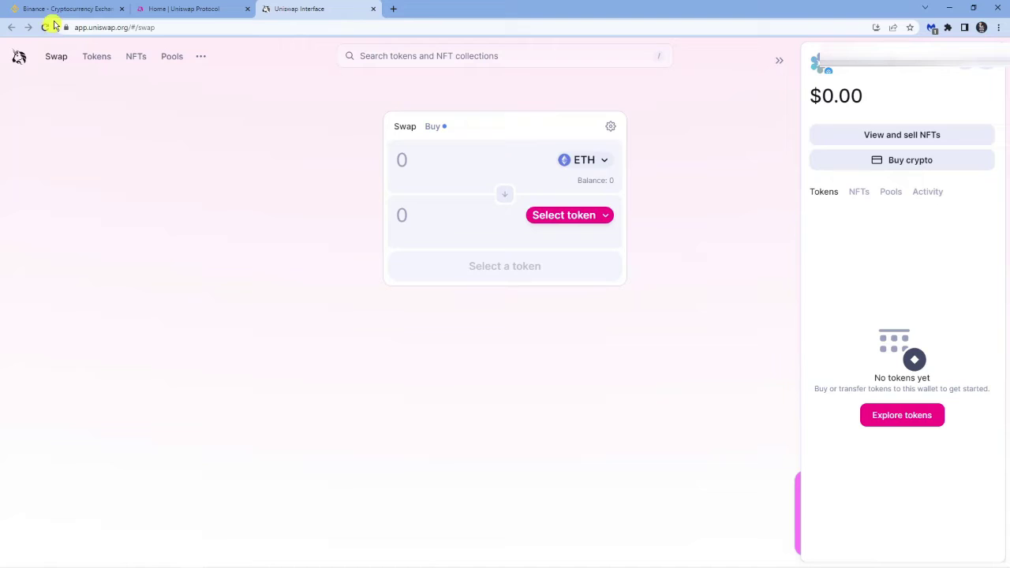
- Switch back to Binance and open the Fiat and Spot wallet
click(63, 11)
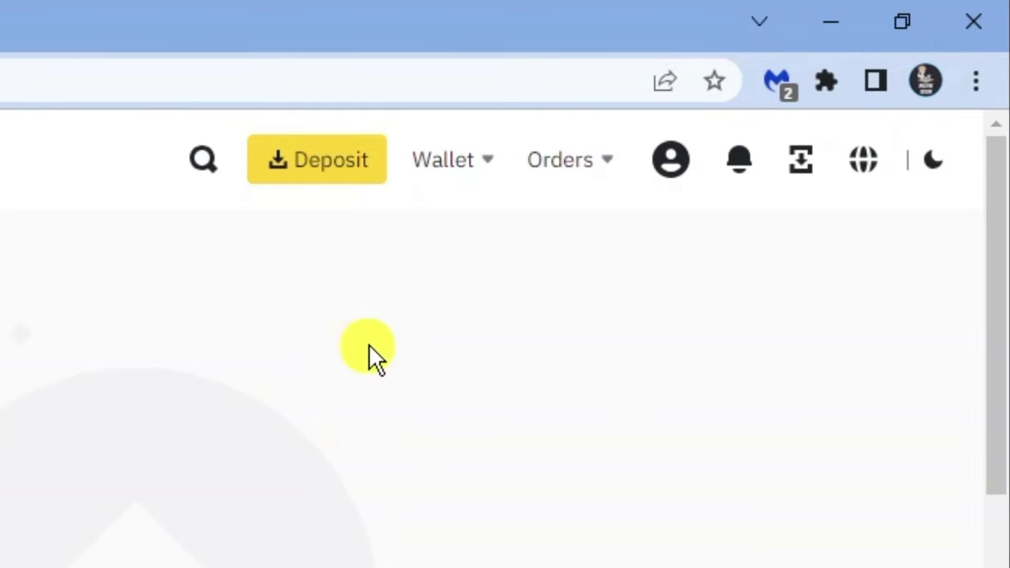
mouse_move(833, 58)
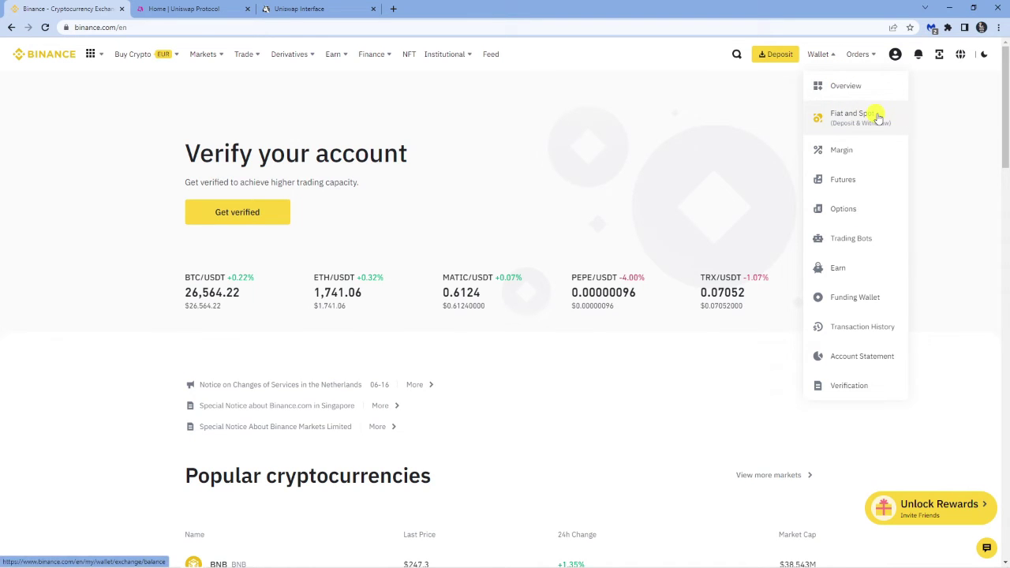
click(868, 117)
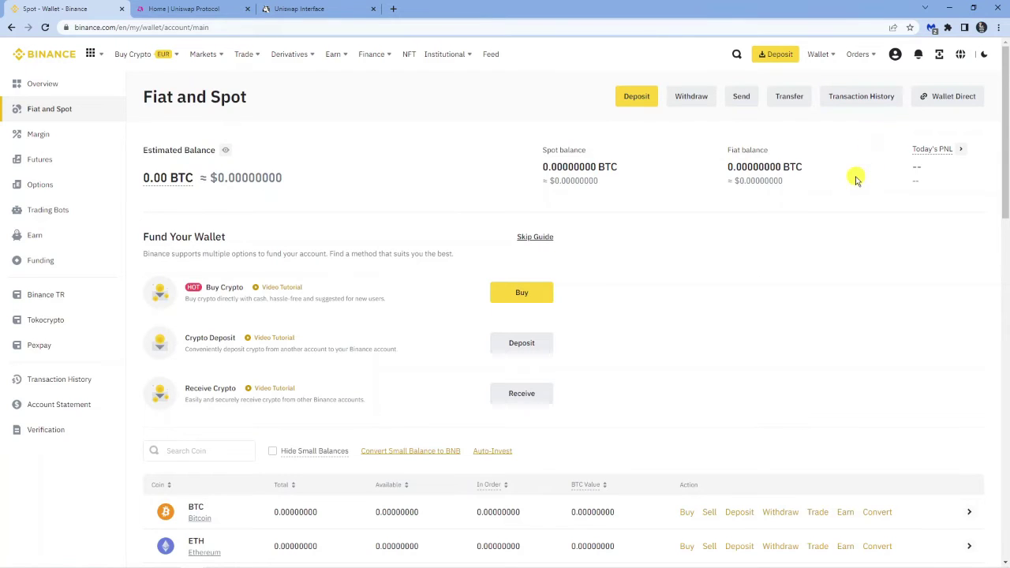
- Search the wallet's coin list for ethereum and start a withdrawal of ETH
scroll(858, 187, down, 2)
scroll(858, 187, down, 3)
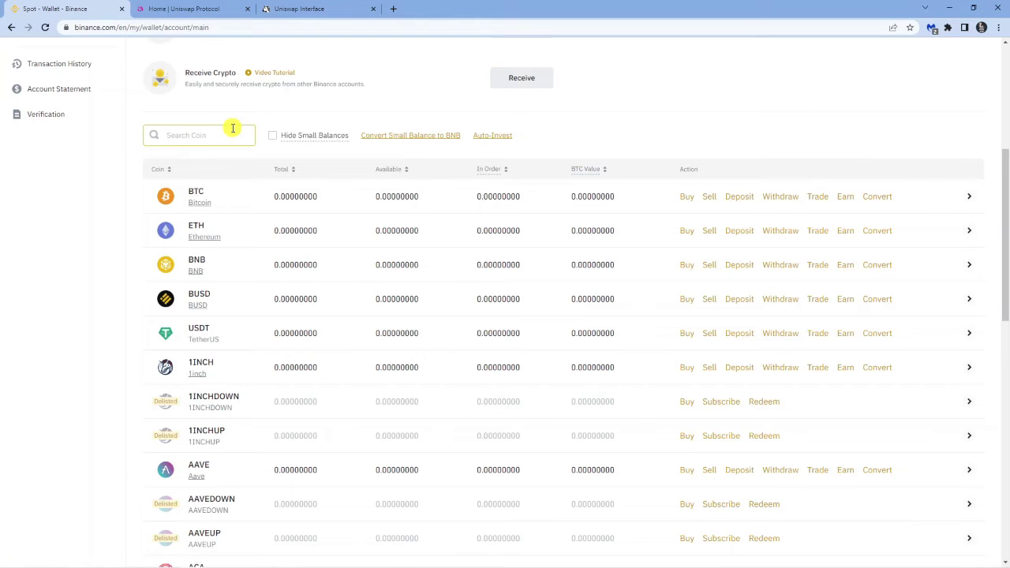
click(232, 127)
text(ethere)
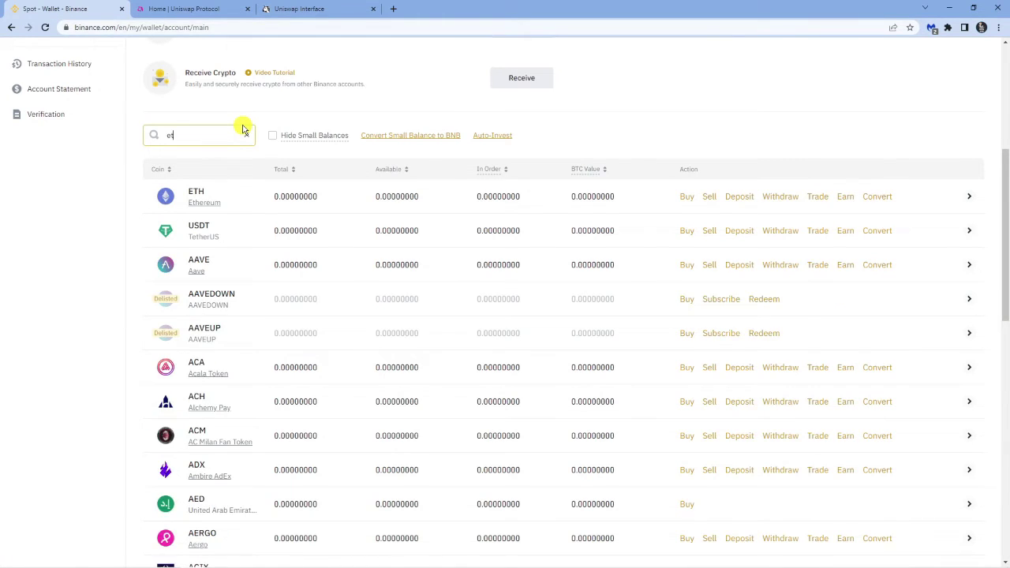
text(um)
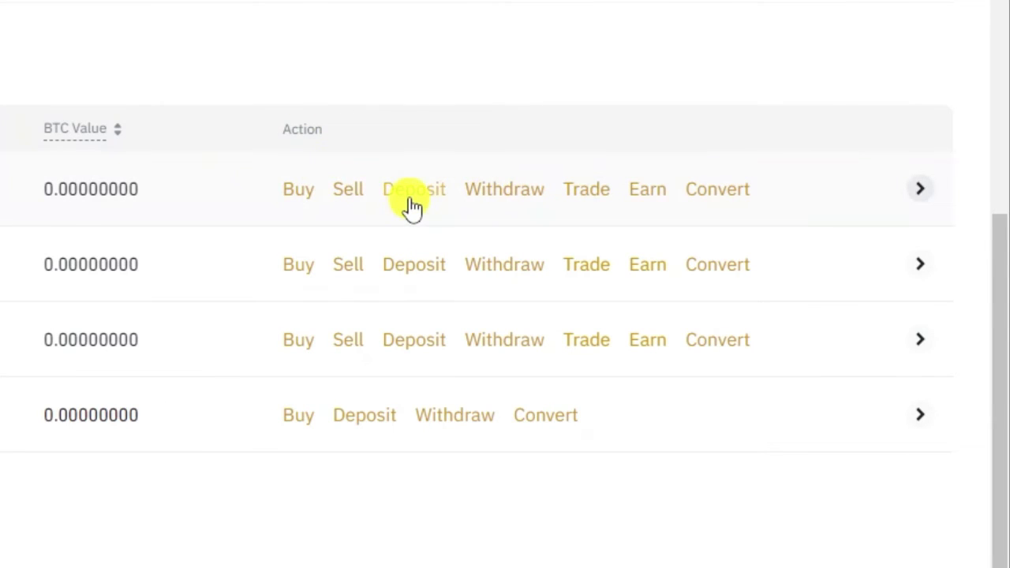
click(527, 201)
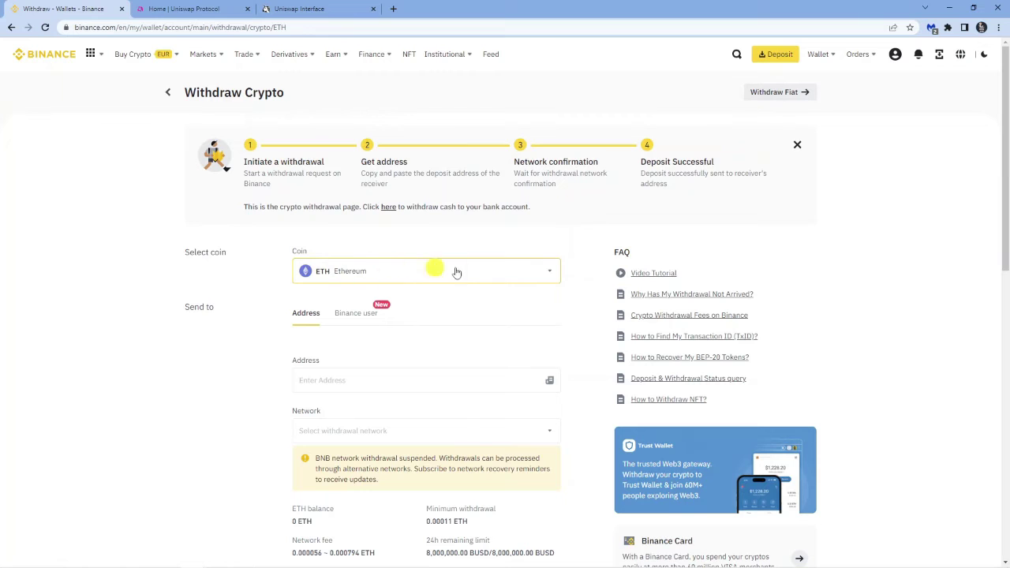
click(547, 268)
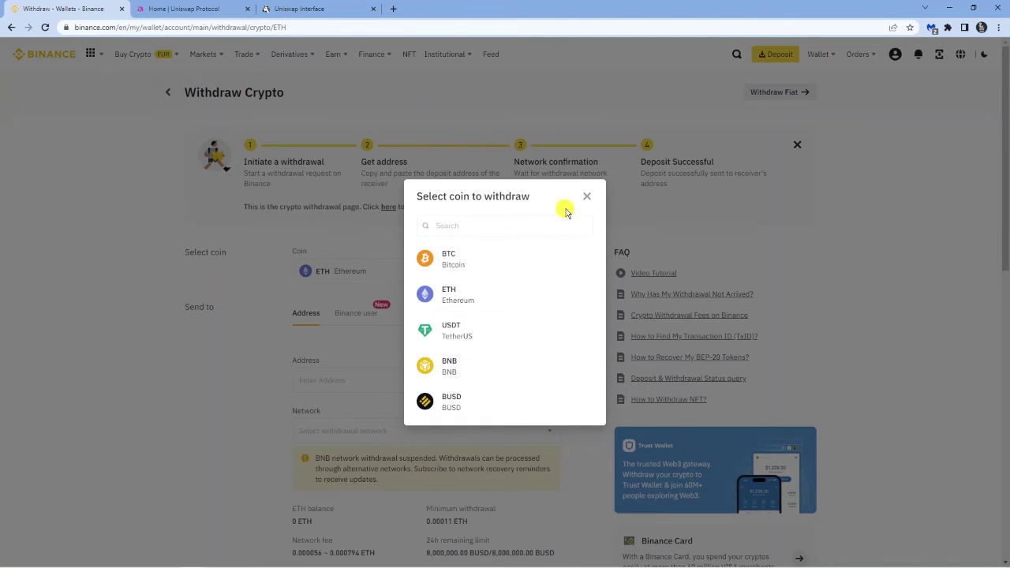
click(544, 224)
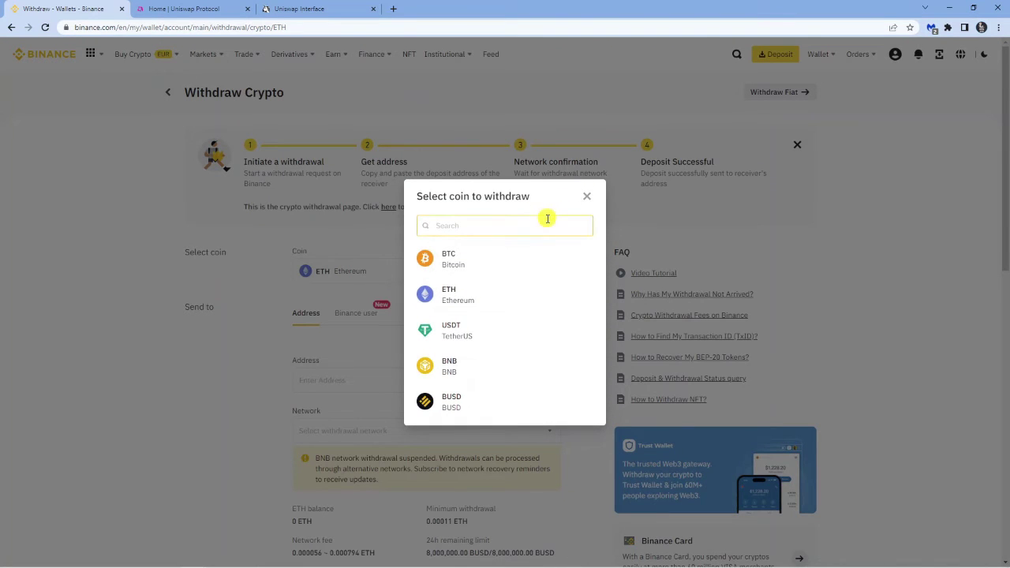
click(594, 199)
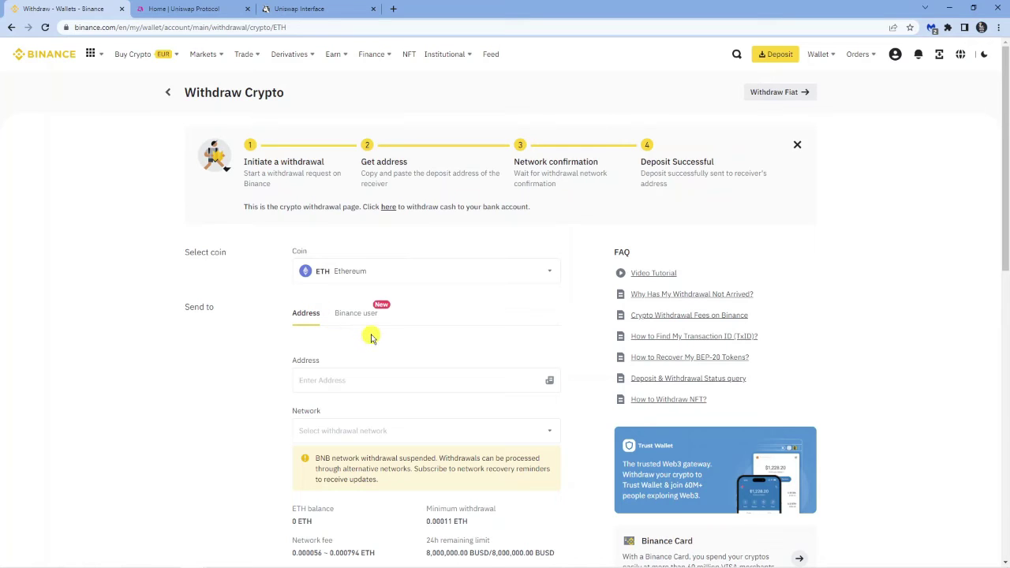
- Paste the receiving wallet's address into the ETH withdrawal form and choose the ETH Ethereum (ERC20) network
click(377, 379)
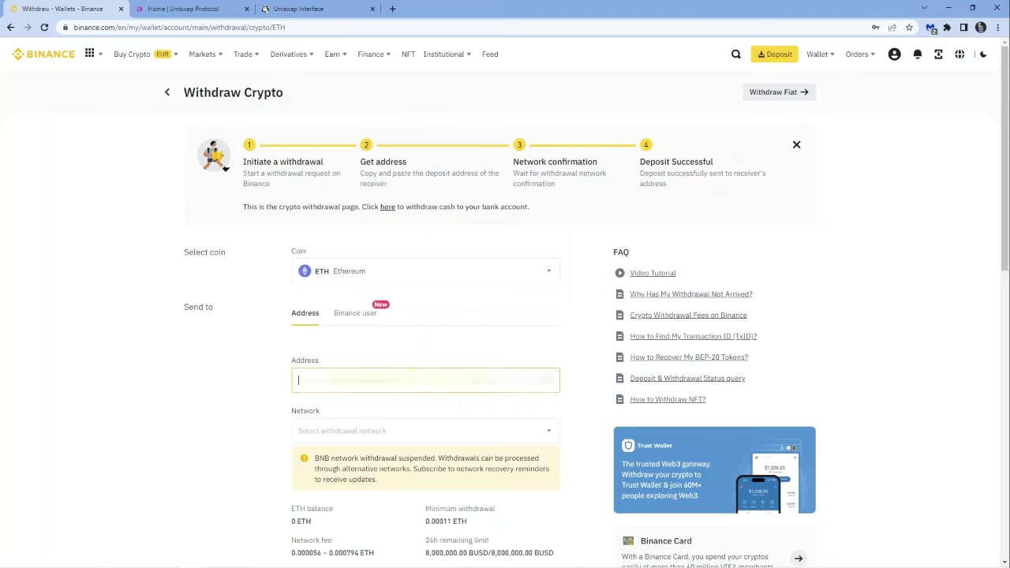
key(ctrl+v)
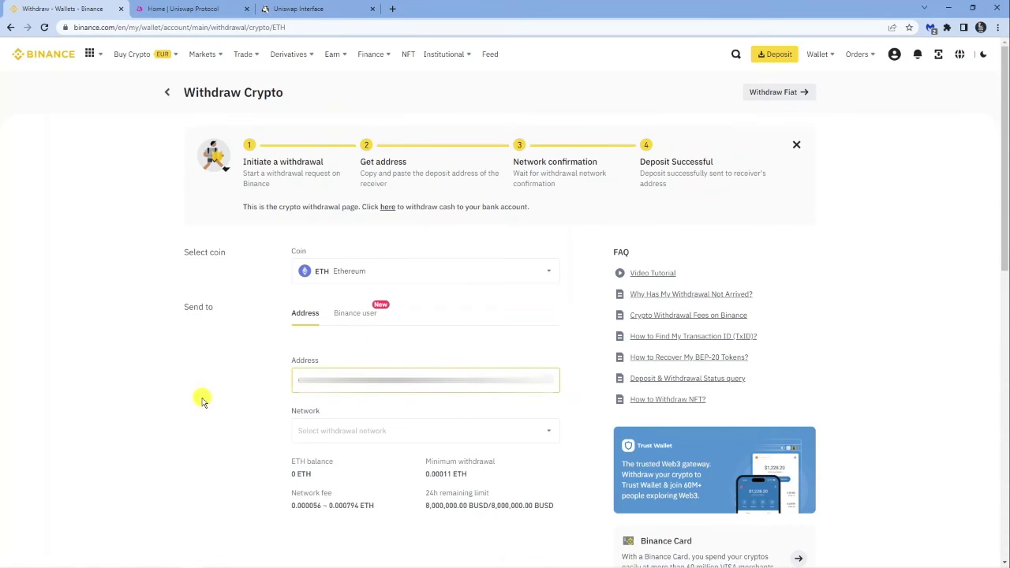
scroll(226, 390, down, 1)
scroll(227, 391, down, 1)
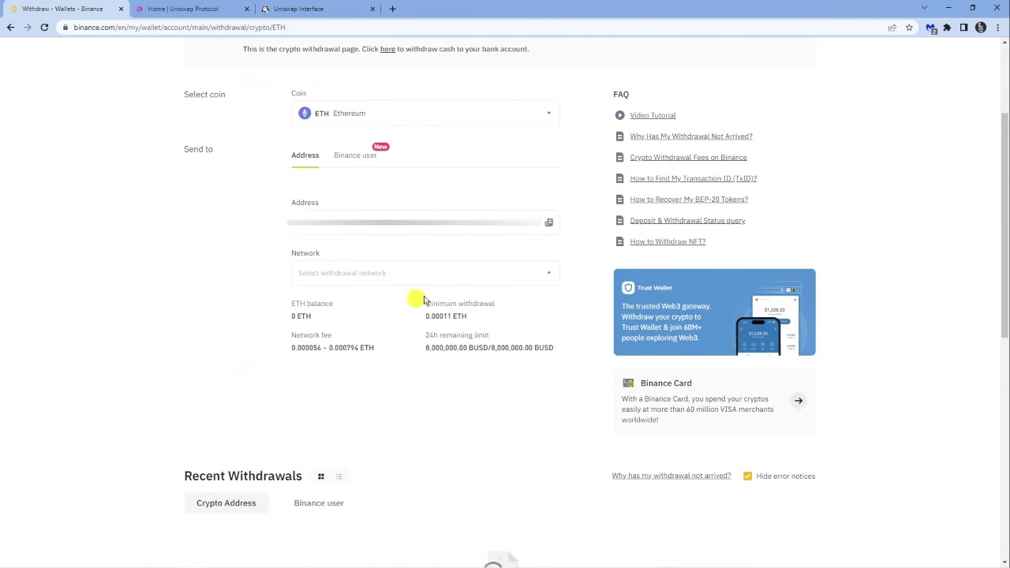
click(451, 278)
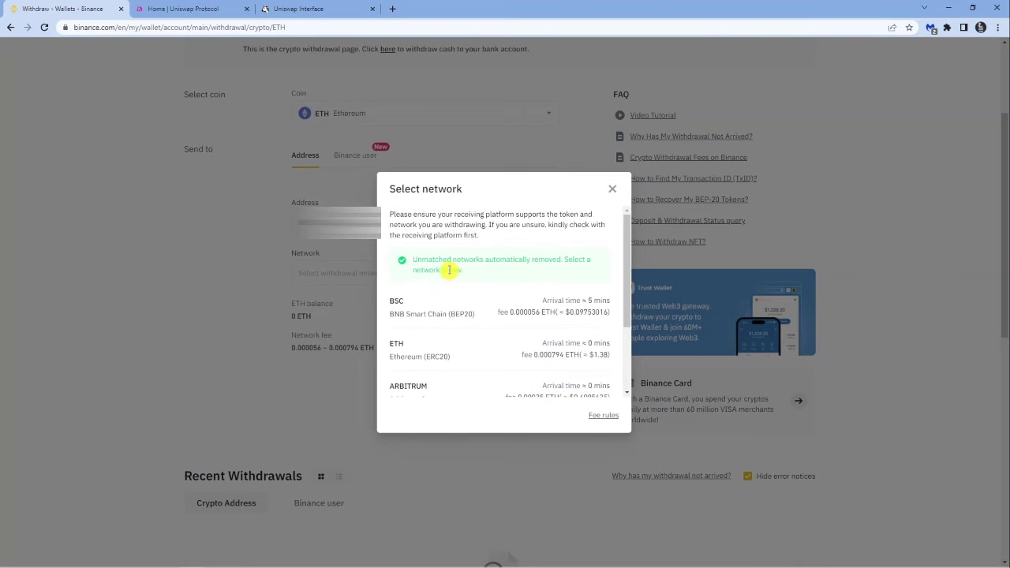
scroll(514, 317, down, 1)
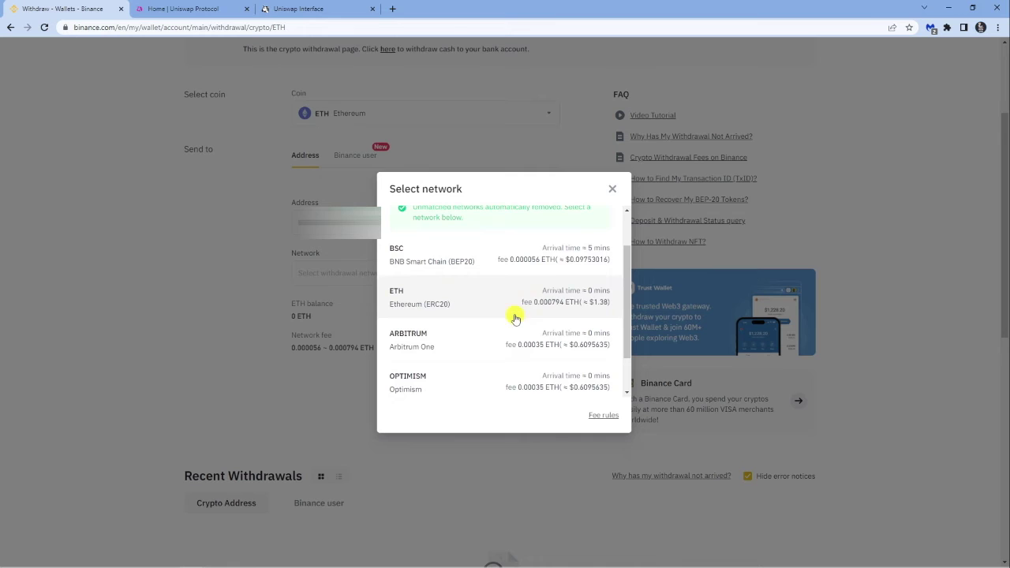
scroll(505, 312, down, 1)
scroll(552, 304, up, 3)
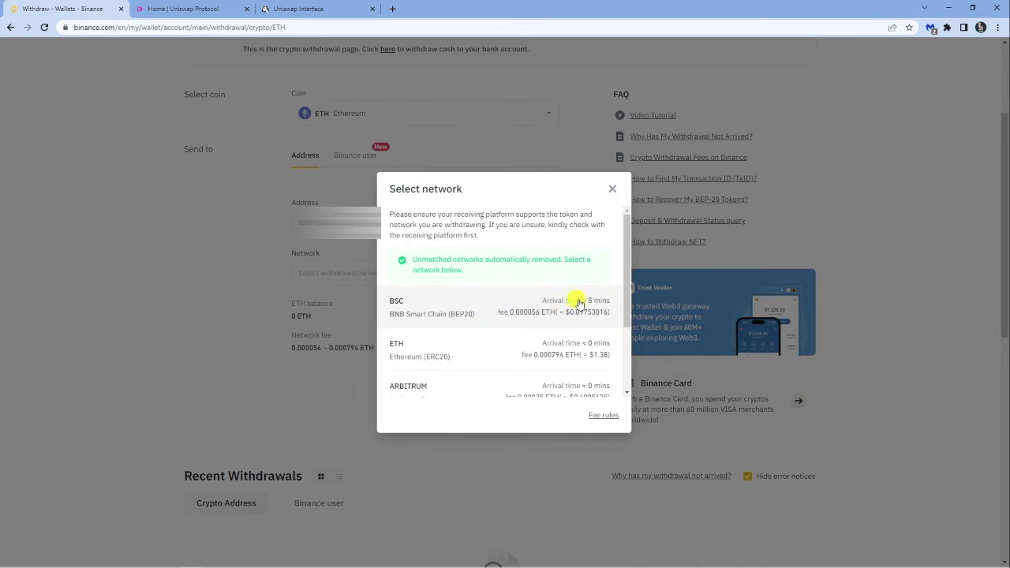
scroll(580, 296, down, 1)
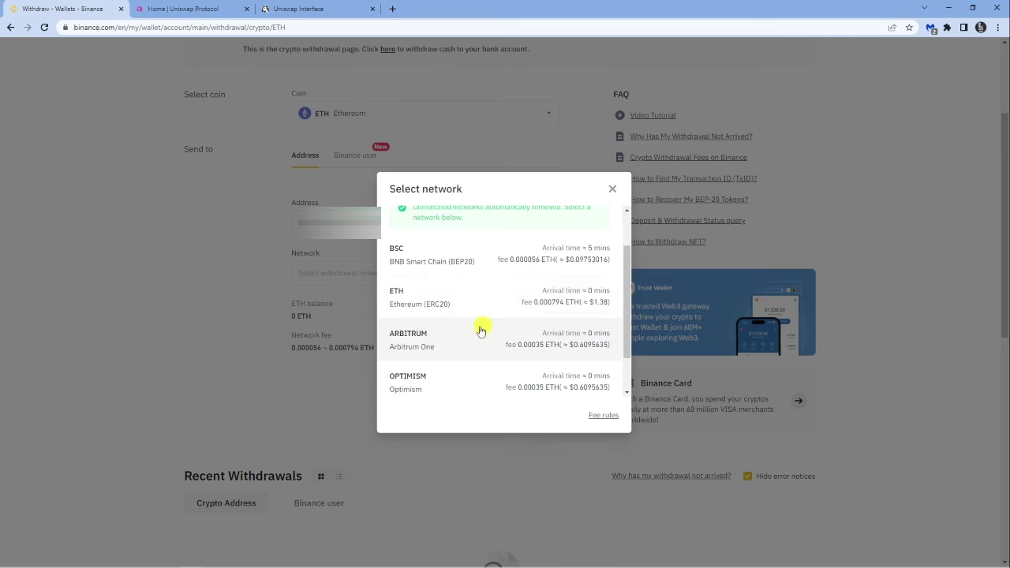
click(426, 301)
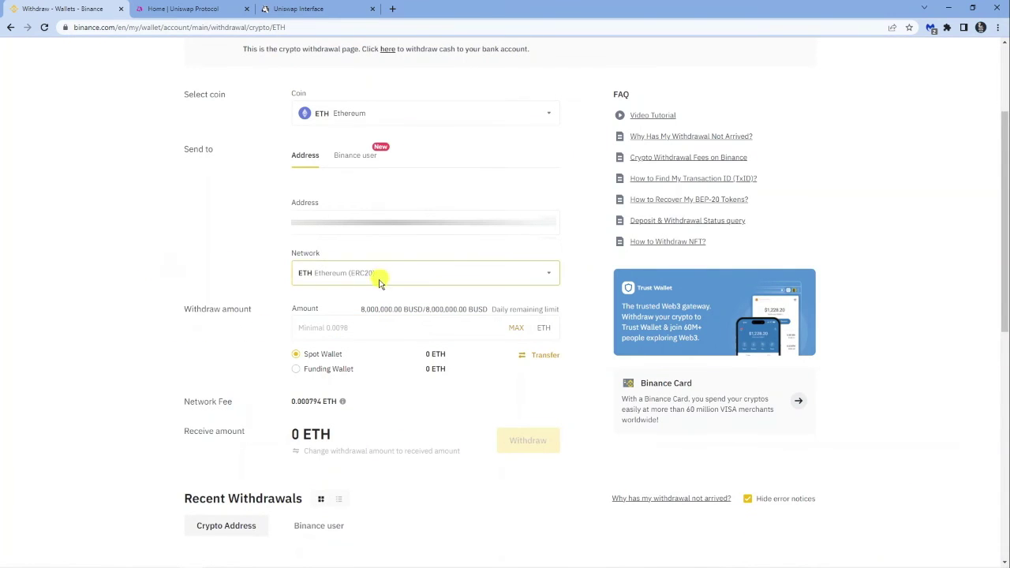
- Set the withdrawal amount to 10 ETH from the Spot Wallet and review the completed form
scroll(366, 278, down, 1)
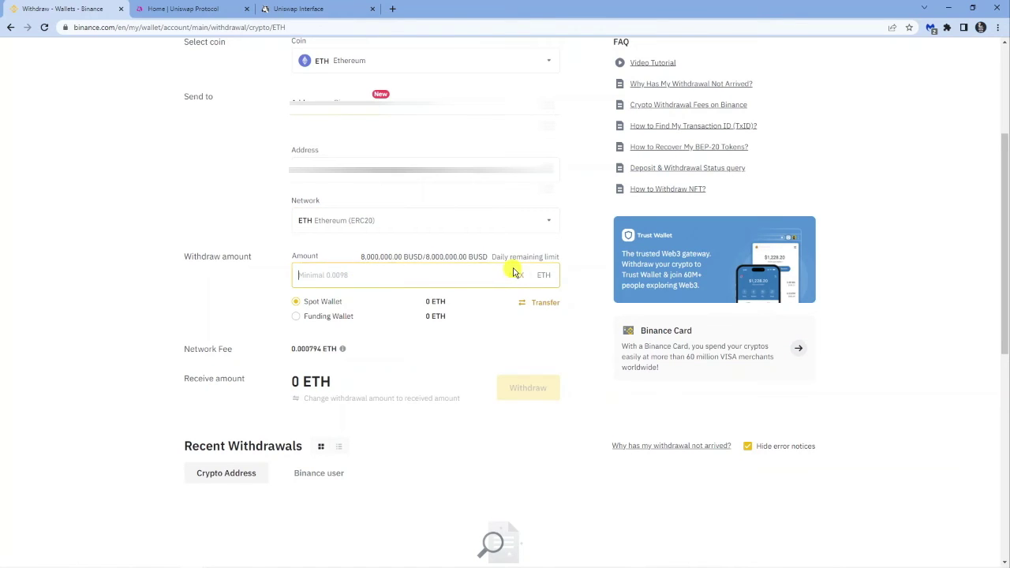
text(10)
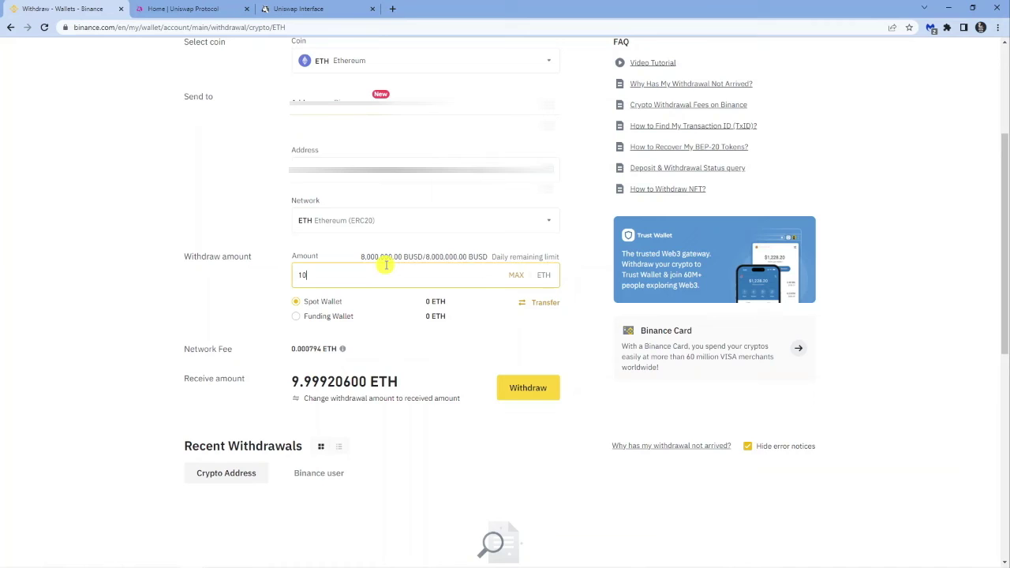
click(204, 272)
scroll(525, 337, down, 1)
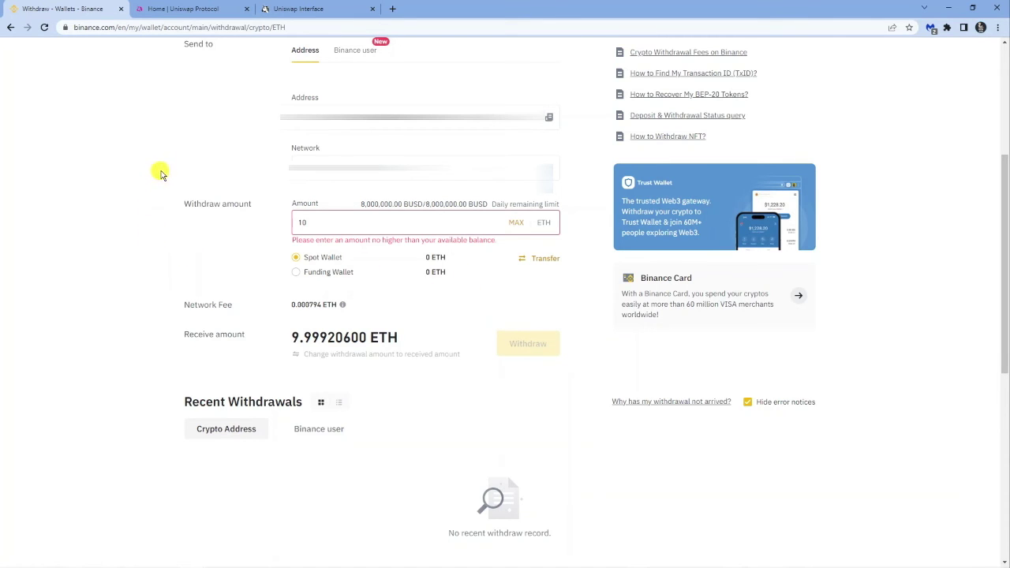
scroll(174, 169, up, 1)
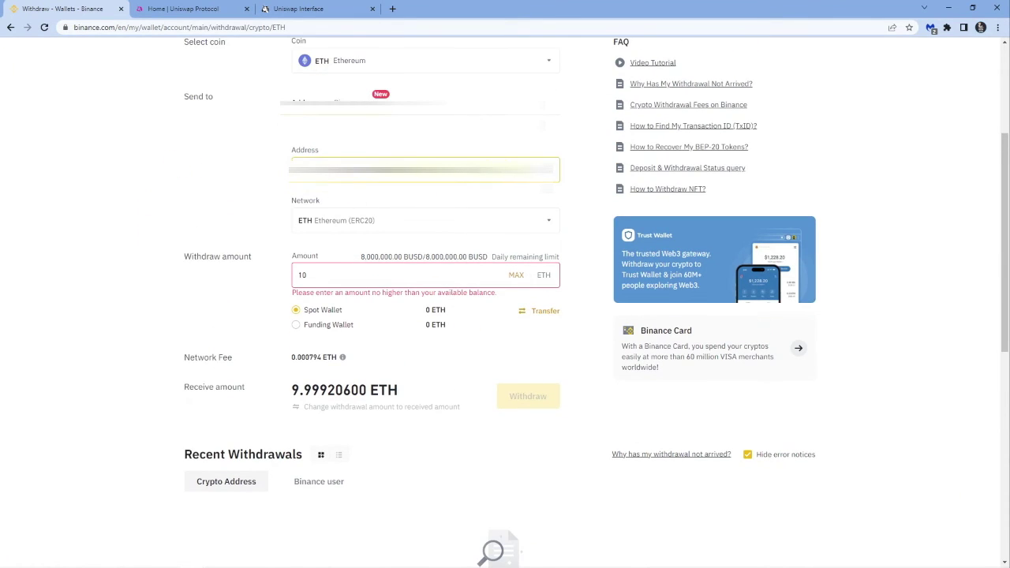